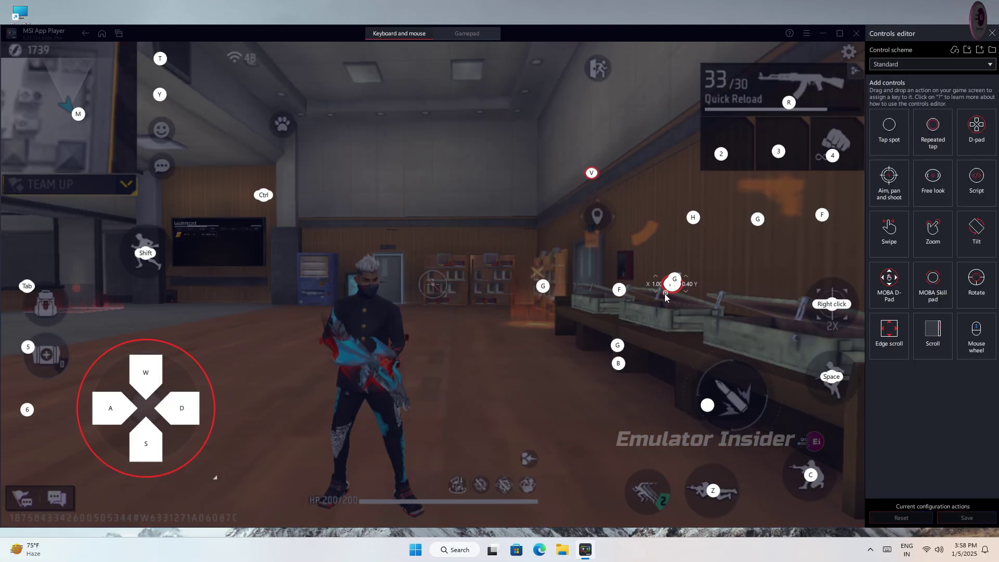
Open the Aim, pan and shoot settings in the controls editor and set Mouse sensitivity X to 2.60.
left_click(670, 287)
left_click_drag(715, 77, 589, 77)
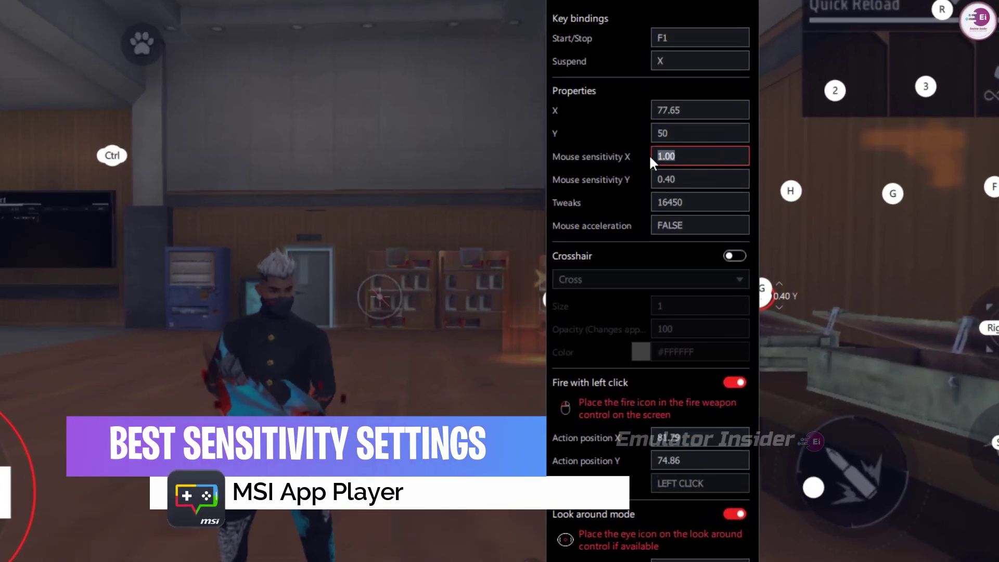
type("2.60")
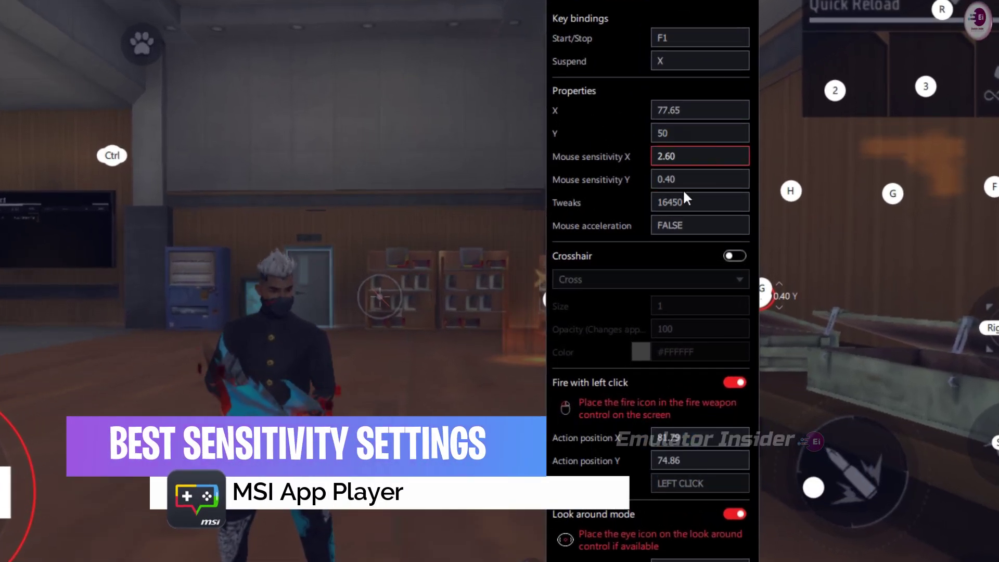
left_click(692, 179)
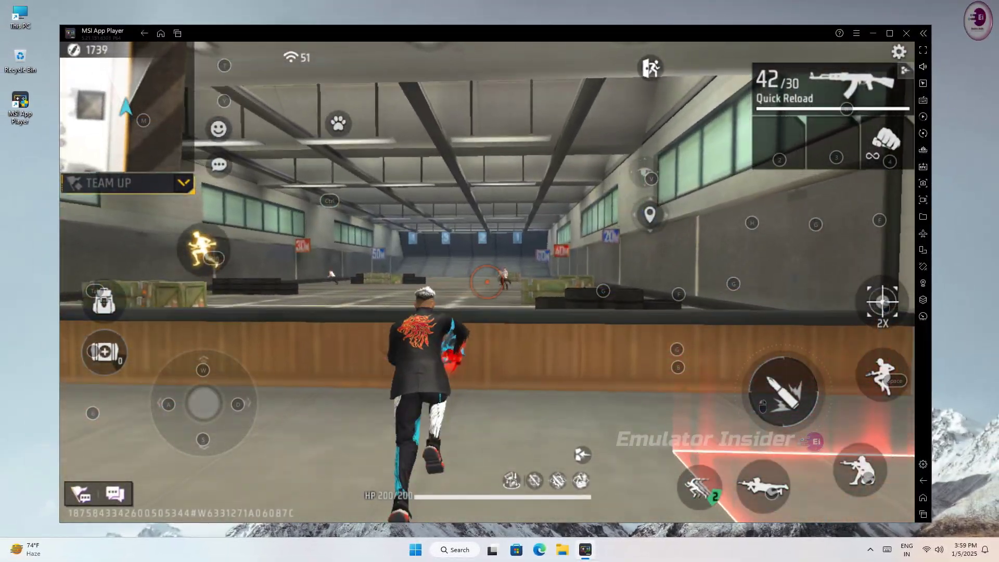
Play Free Fire in training and live matches, aiming and firing the AK47 at opponents to try the aim.
right_click(487, 281)
left_click(487, 282)
left_click(487, 281)
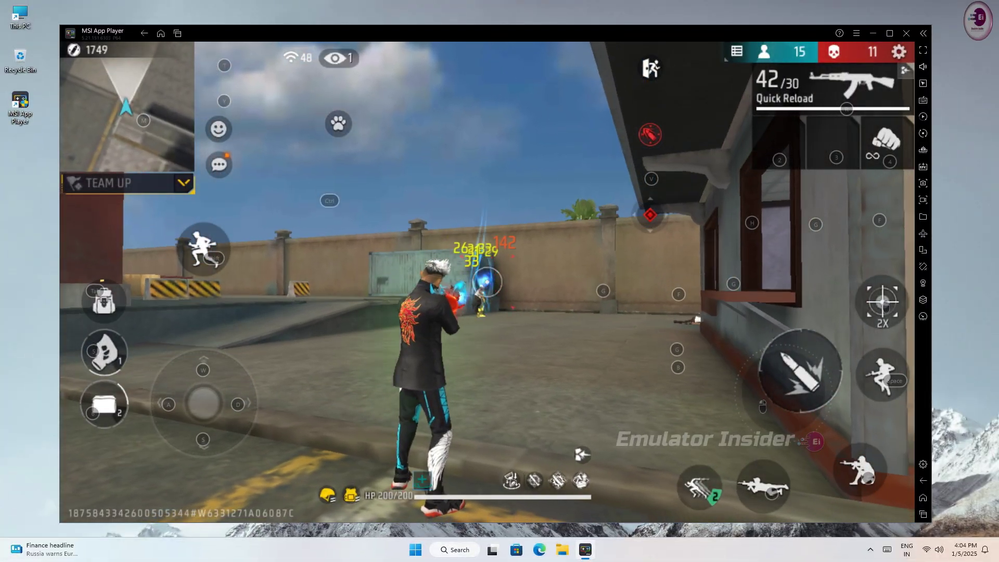
left_click(487, 282)
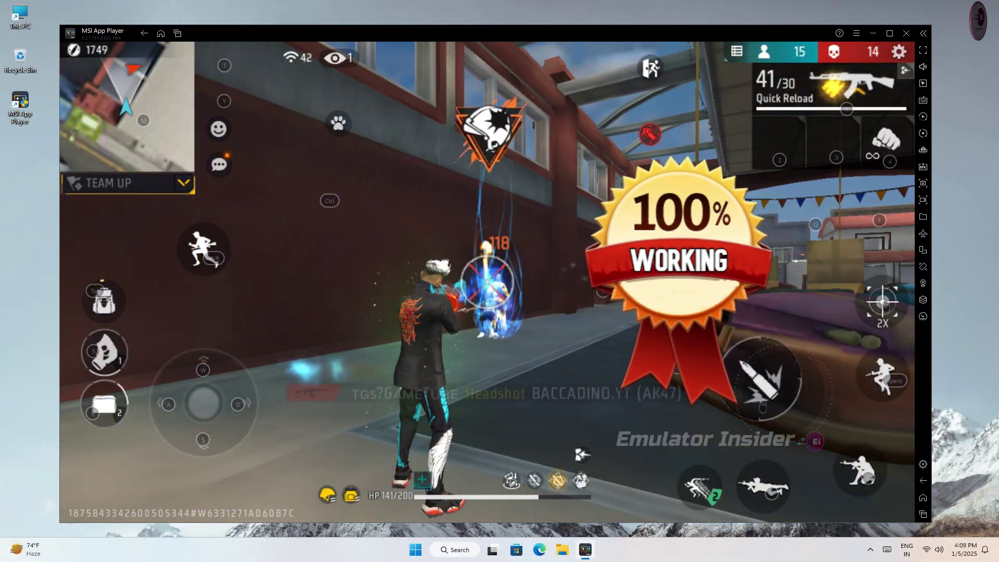
left_click(487, 282)
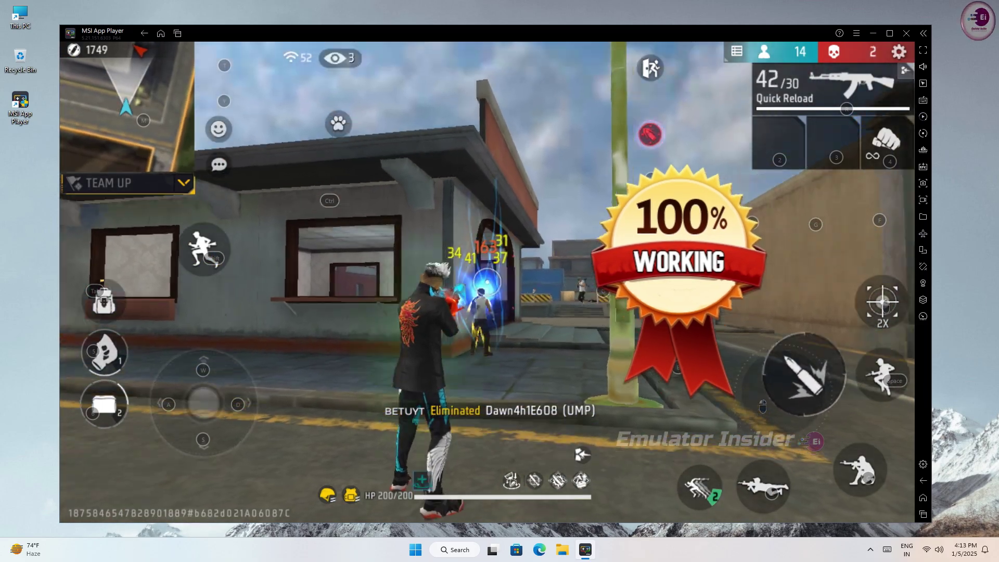
left_click(487, 282)
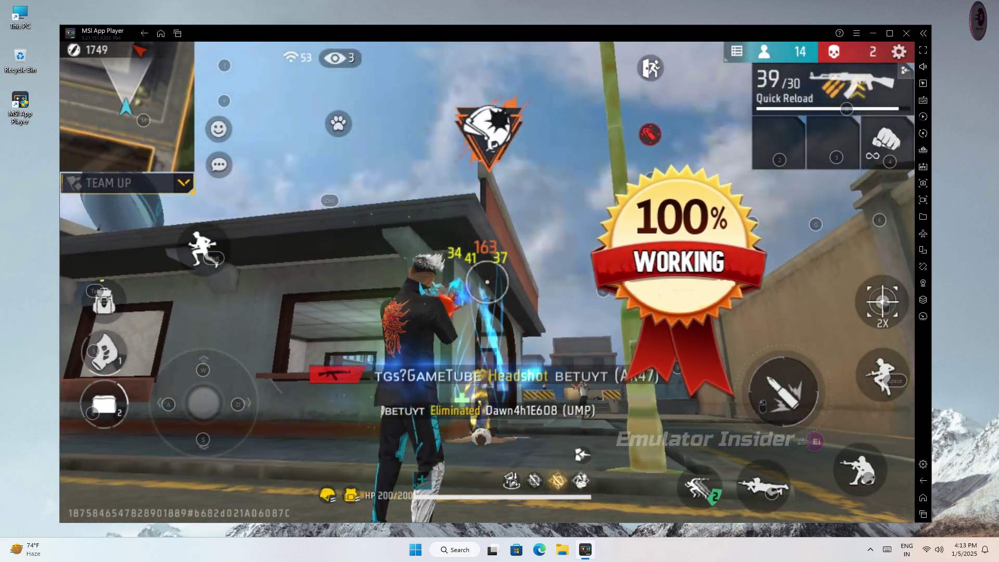
key("w")
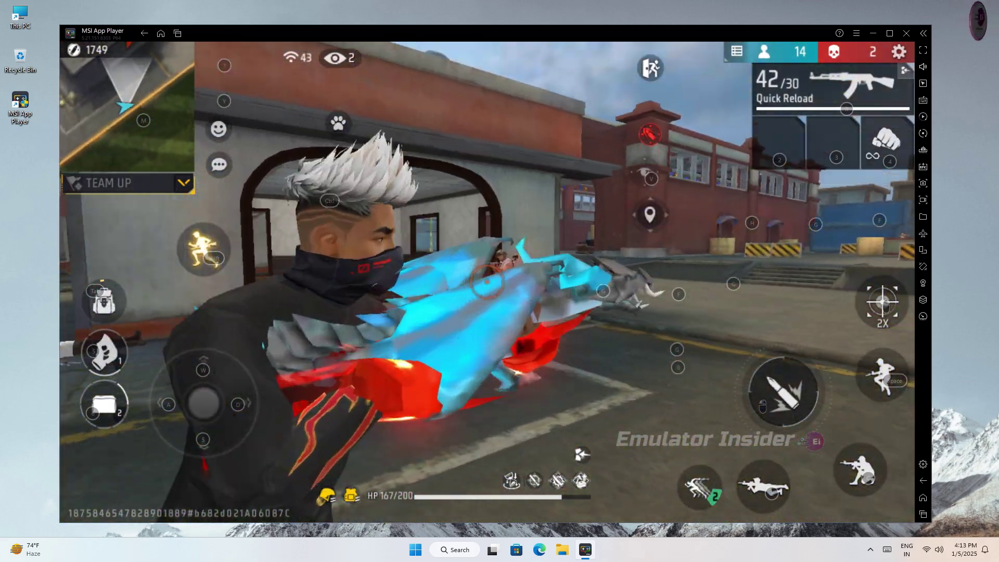
left_click(487, 282)
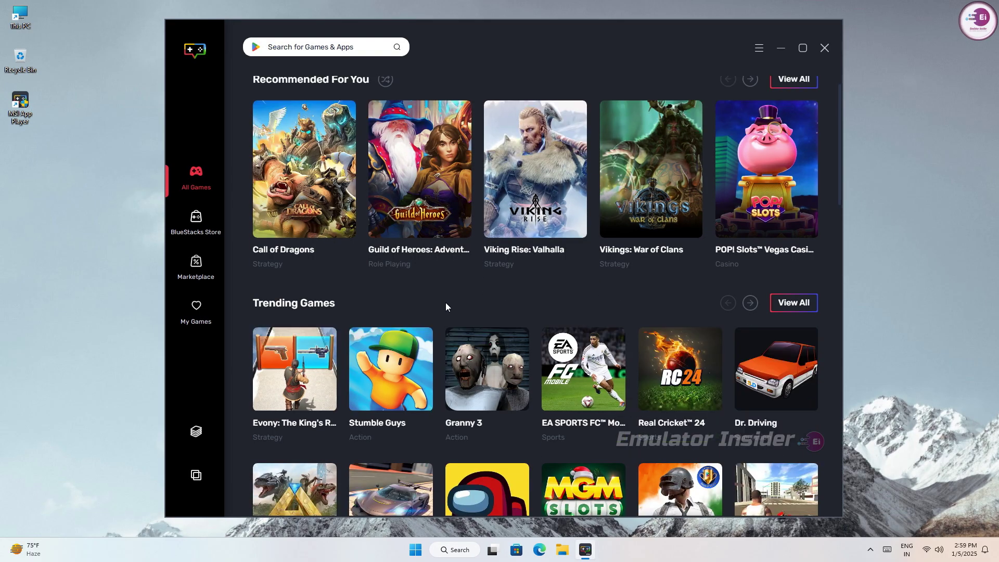
Browse the game store window, bring it to the front and close it.
scroll(446, 307, "down", 5)
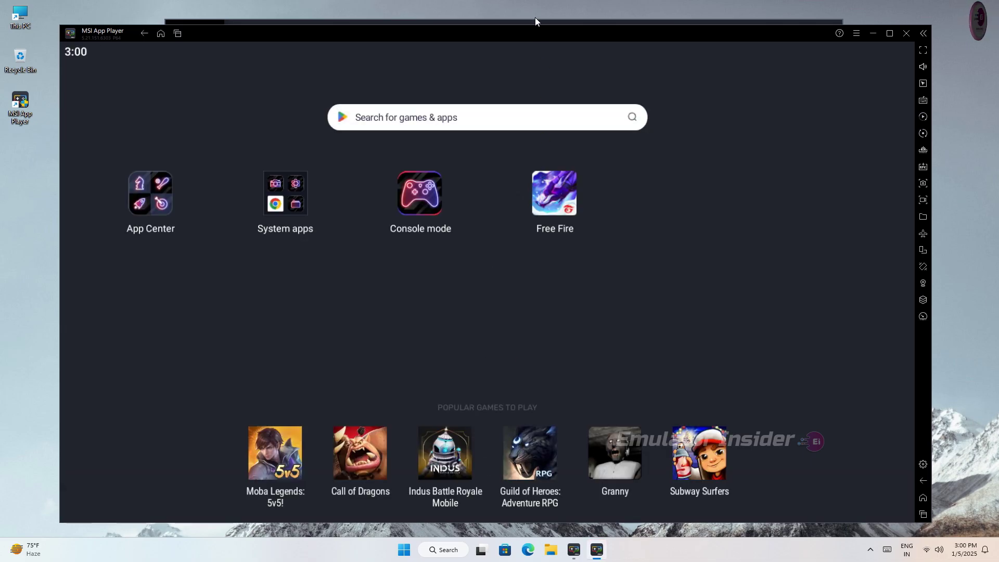
left_click(534, 21)
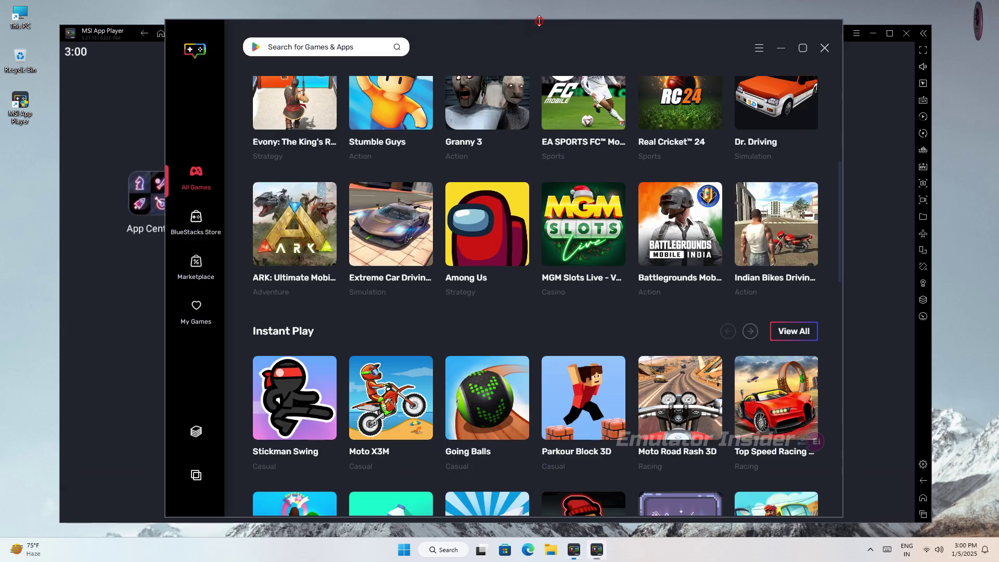
left_click(824, 48)
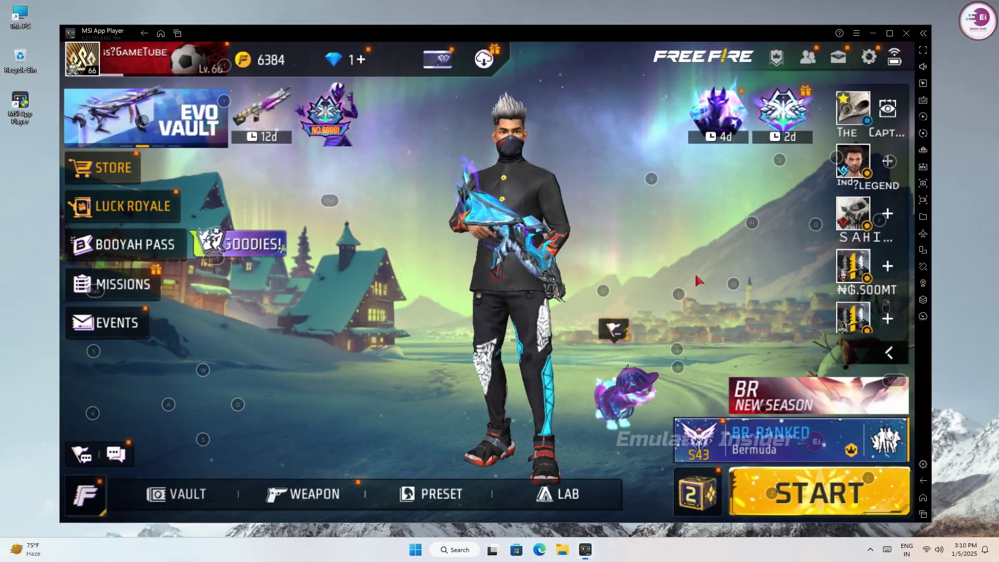
Play a character emote in the Free Fire lobby, select Training mode and start the match.
left_click(531, 275)
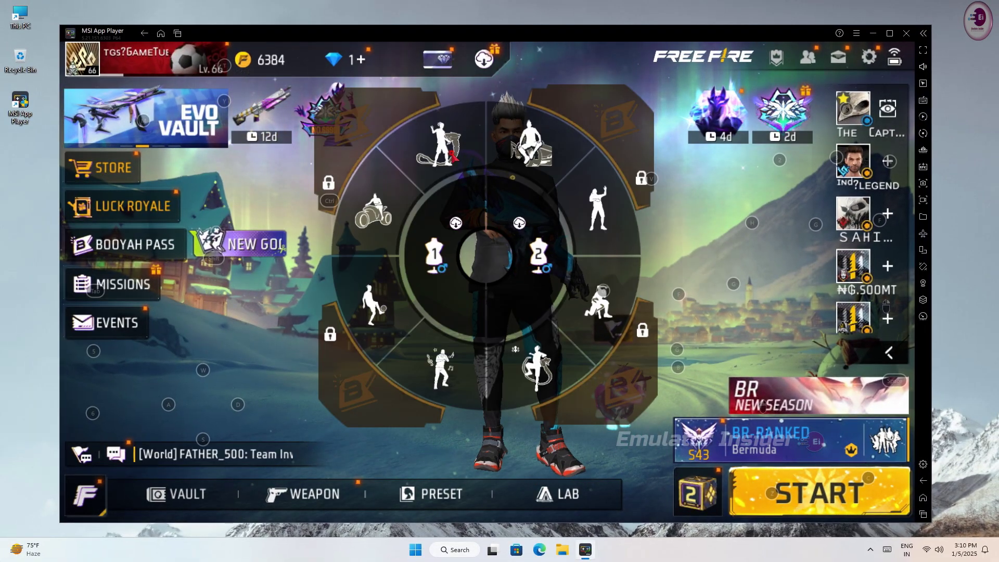
left_click(611, 256)
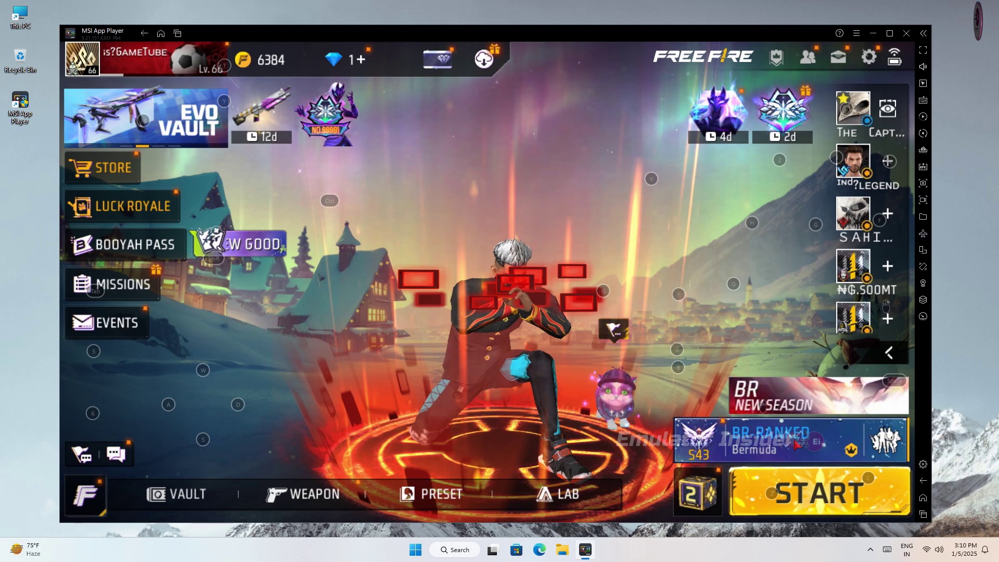
left_click(794, 446)
left_click(751, 472)
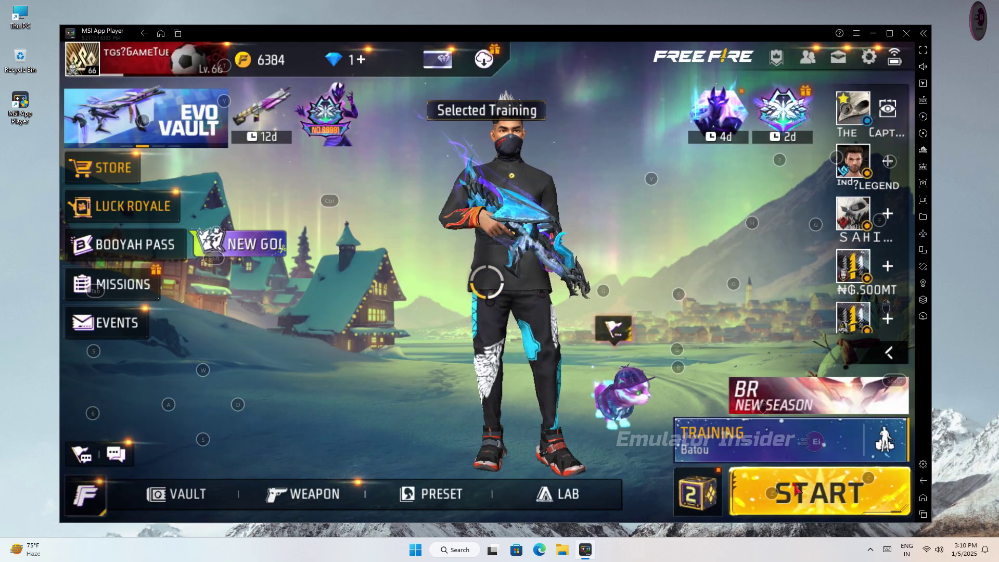
left_click(751, 471)
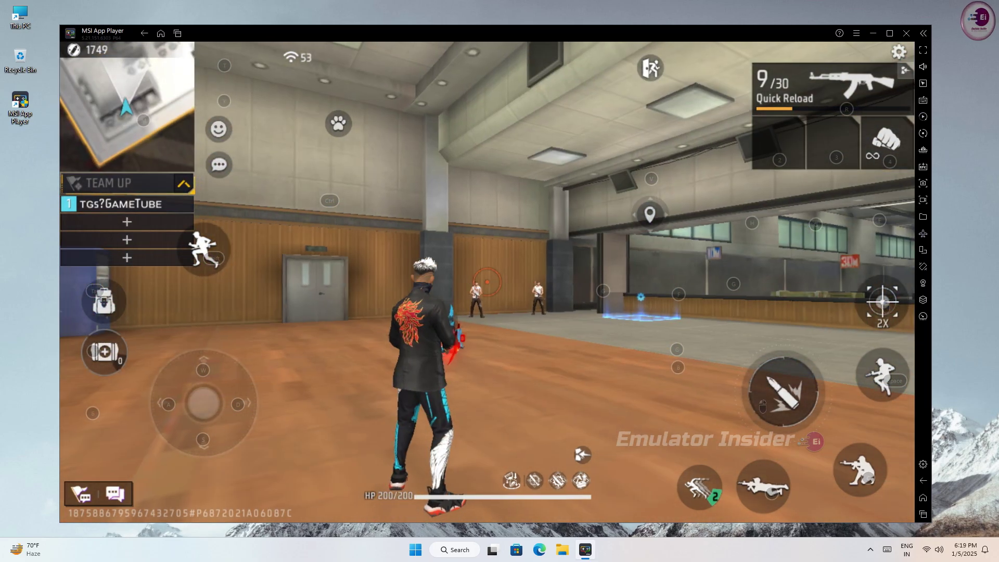
Fire the AK47 at a target dummy through the 2X scope in the training ground.
right_click(487, 282)
left_click(487, 281)
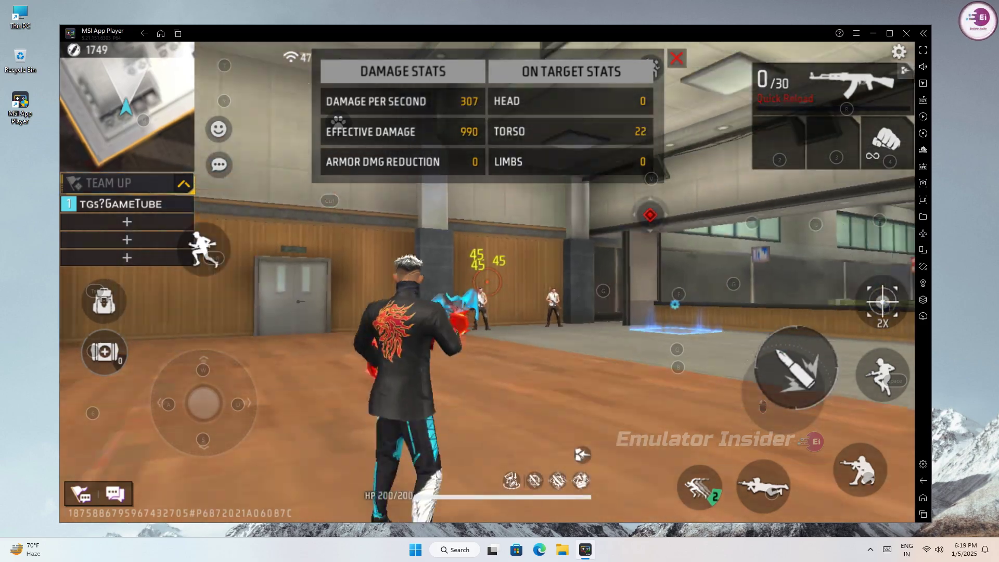
right_click(487, 282)
right_click(487, 282)
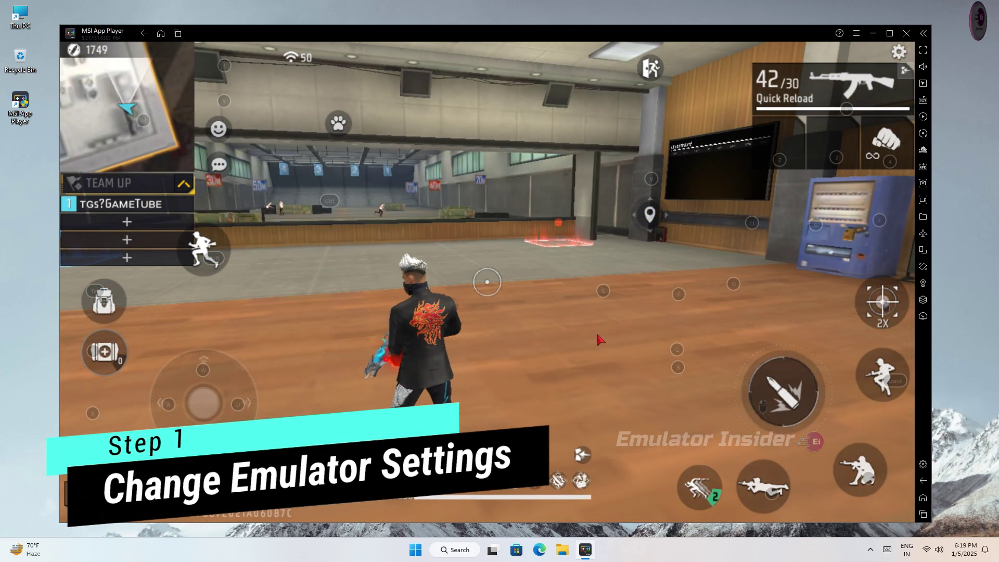
Set the emulator's CPU allocation to High (4 Cores) and memory allocation to Enhanced (4 GB).
left_click(855, 33)
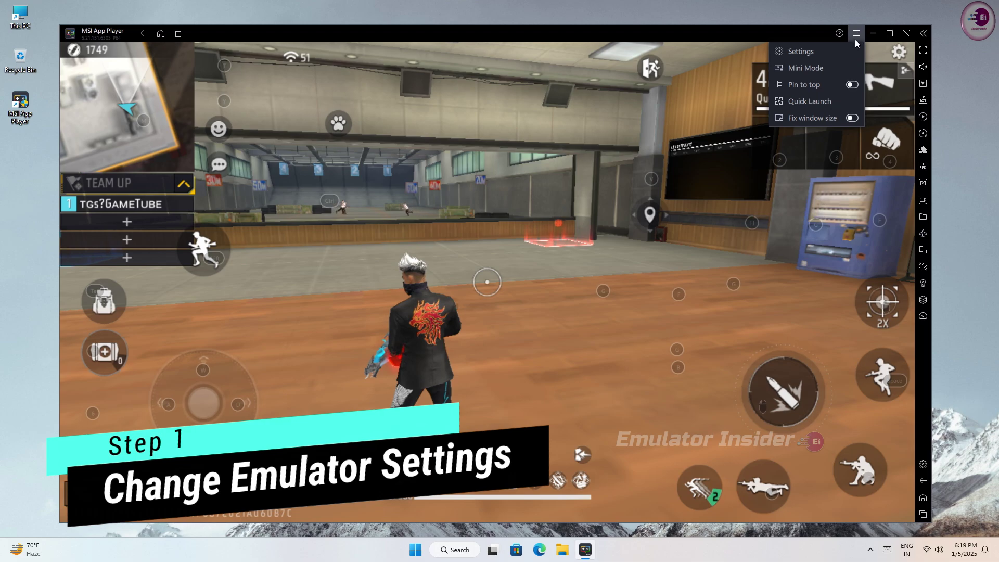
left_click(812, 56)
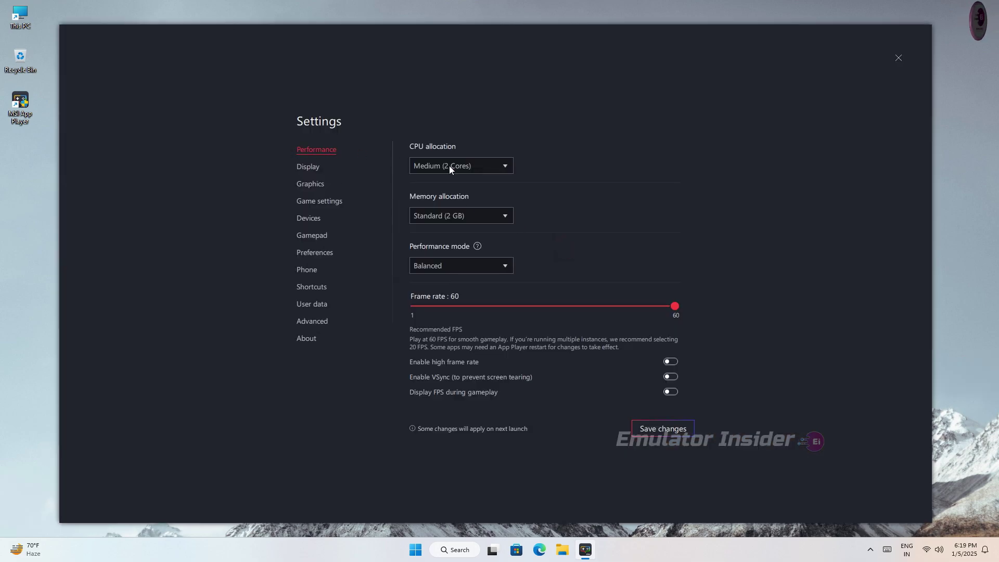
left_click(487, 169)
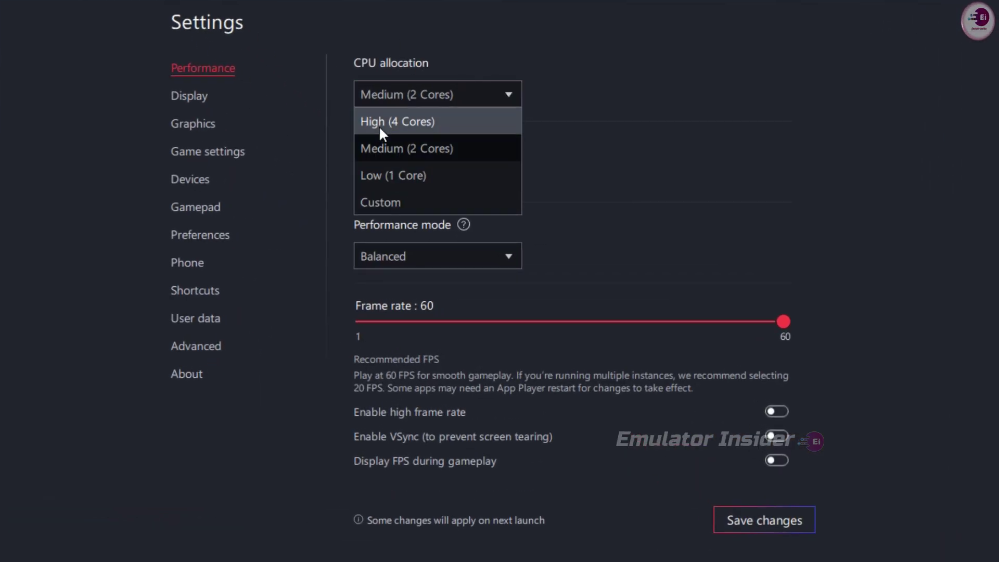
left_click(383, 125)
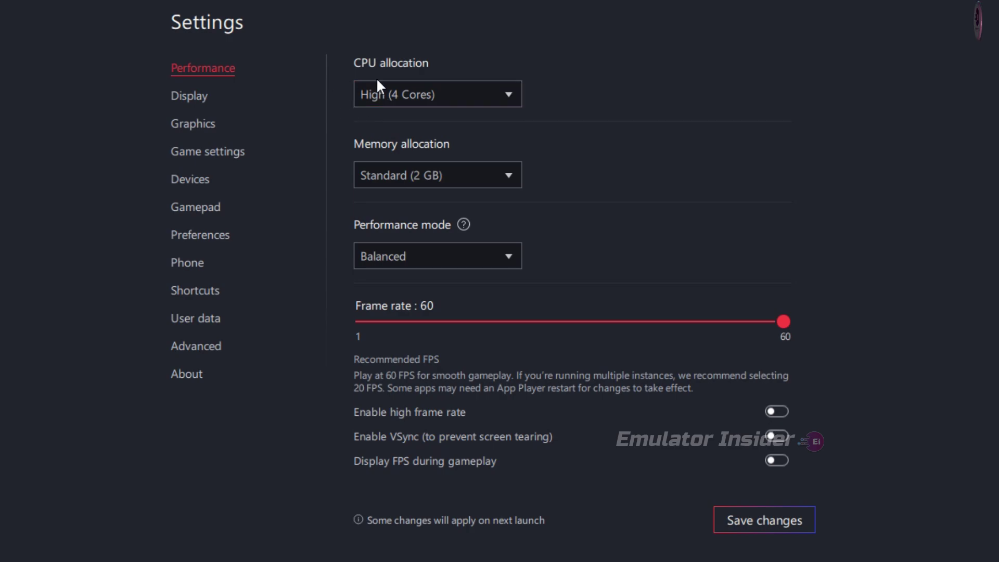
left_click(416, 177)
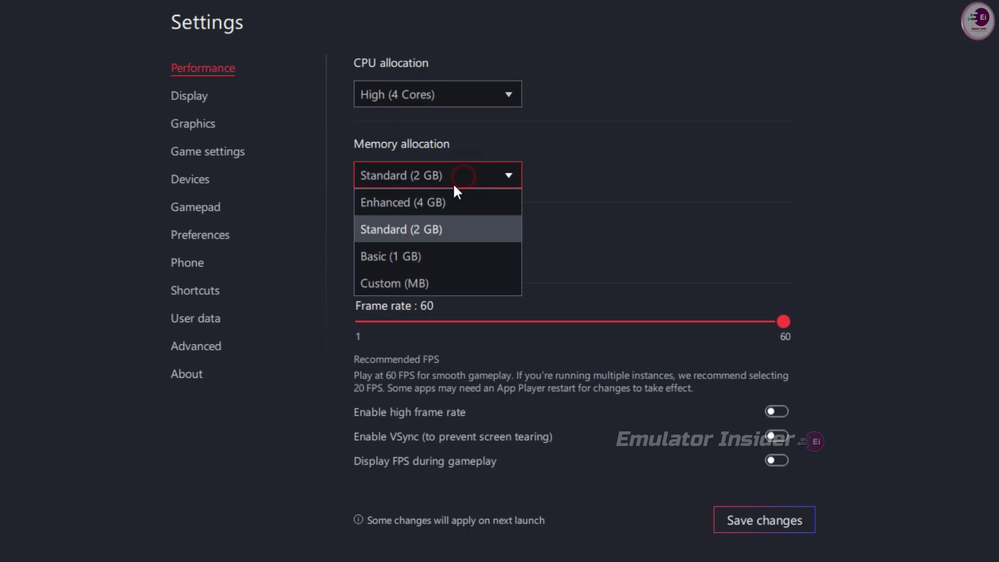
left_click(383, 201)
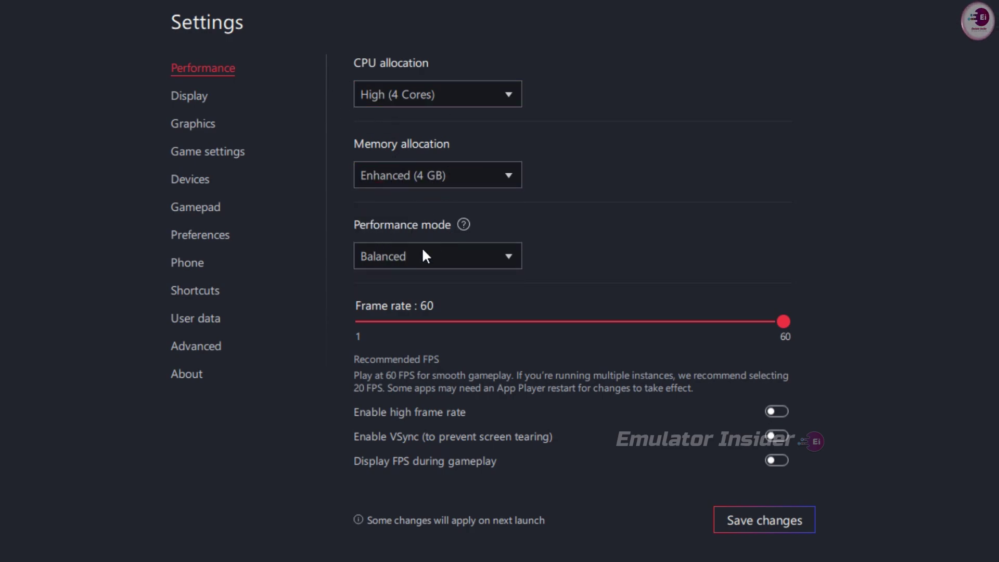
Set the performance mode to High Performance, enable high frame rate at 240 and save the changes.
left_click(499, 265)
left_click(443, 308)
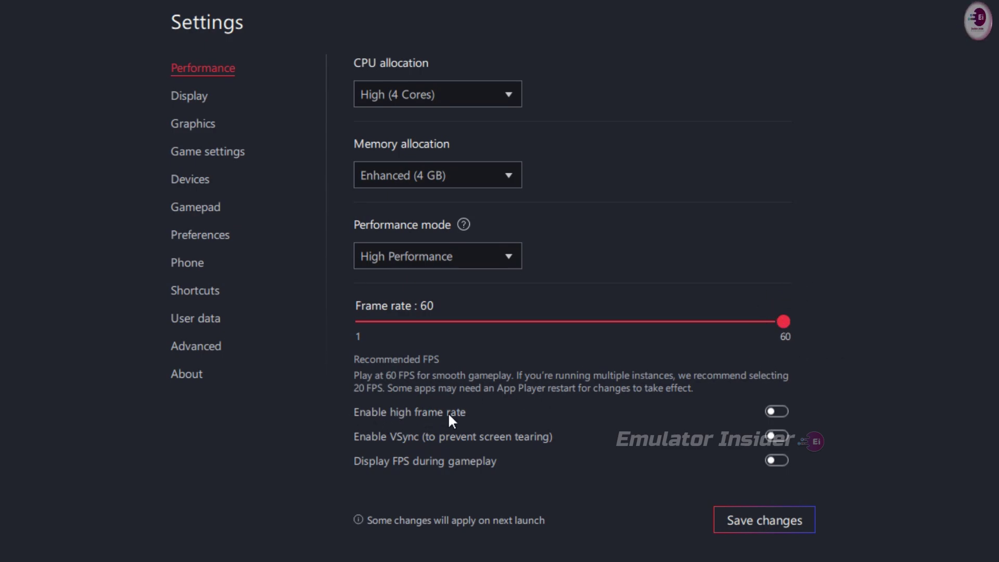
left_click(766, 412)
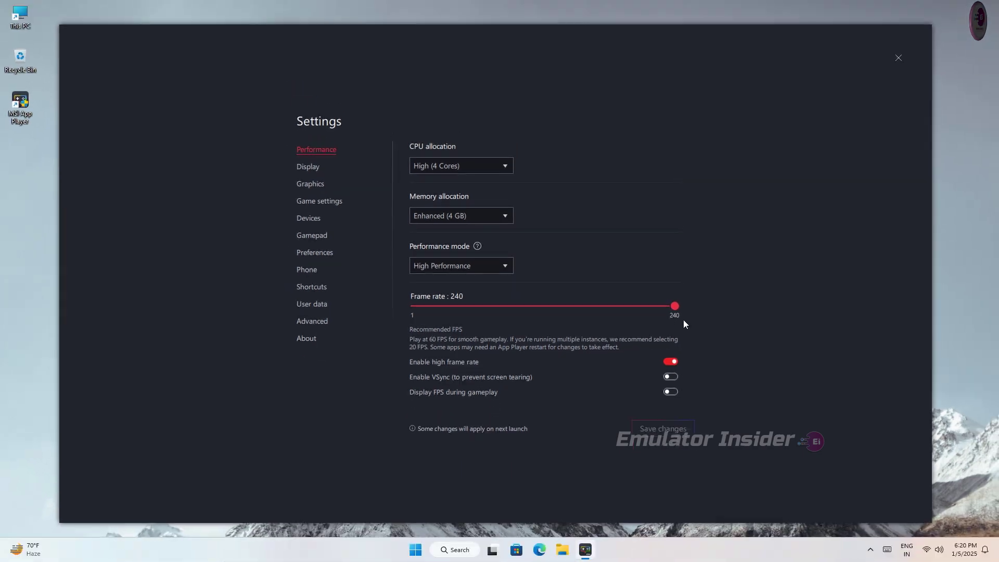
Check the emulator's display settings for resolution and pixel density, and close the settings.
left_click(308, 167)
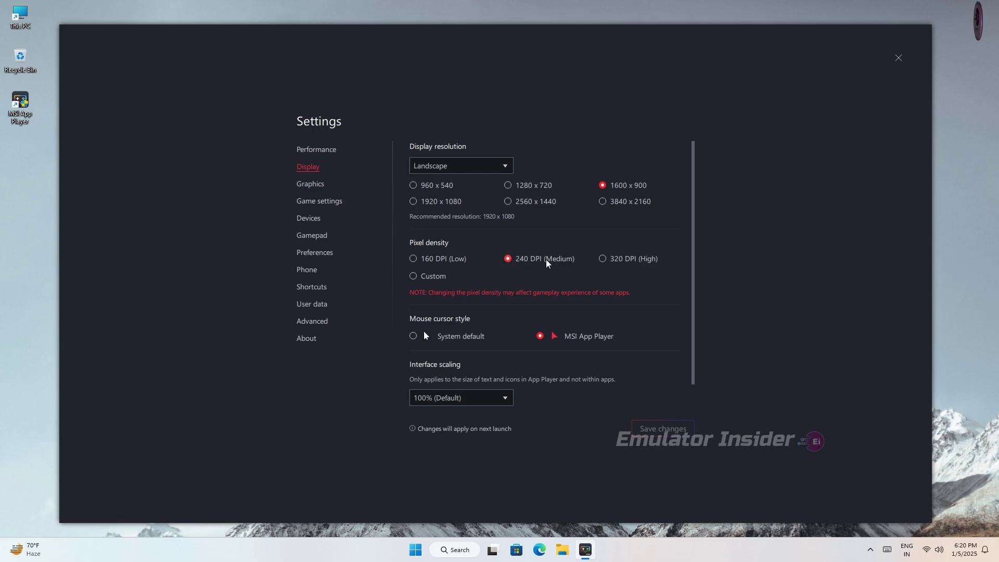
left_click(897, 59)
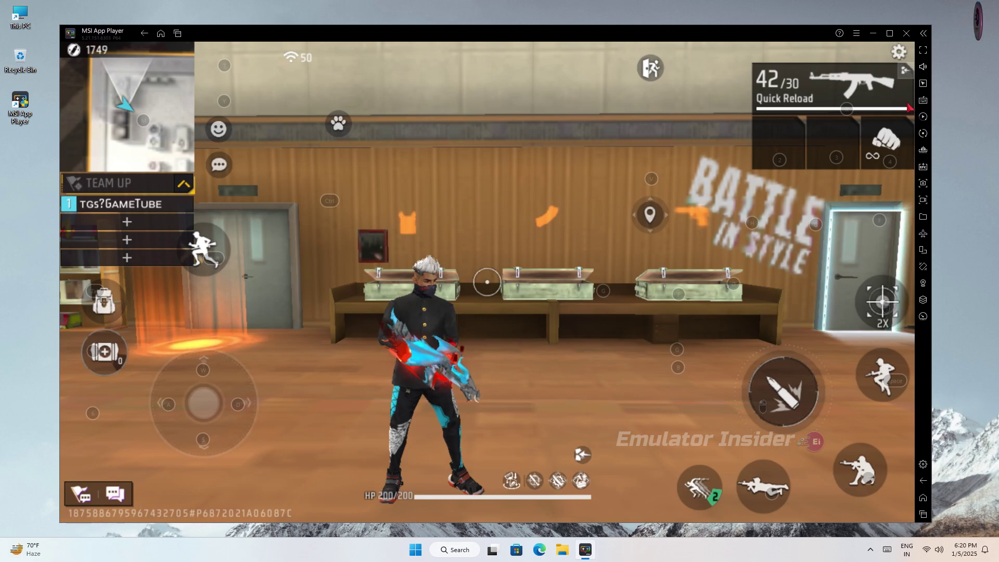
Adjust the opacity of the on-screen game controls.
left_click(922, 102)
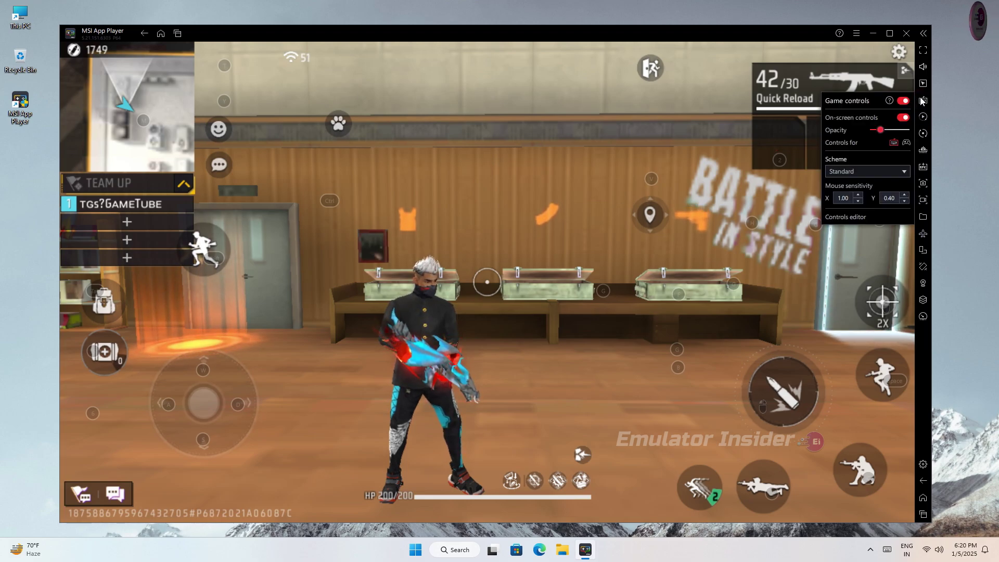
mouse_move(881, 133)
left_mouse_down()
mouse_move(889, 131)
mouse_move(873, 130)
left_mouse_up()
left_click(883, 130)
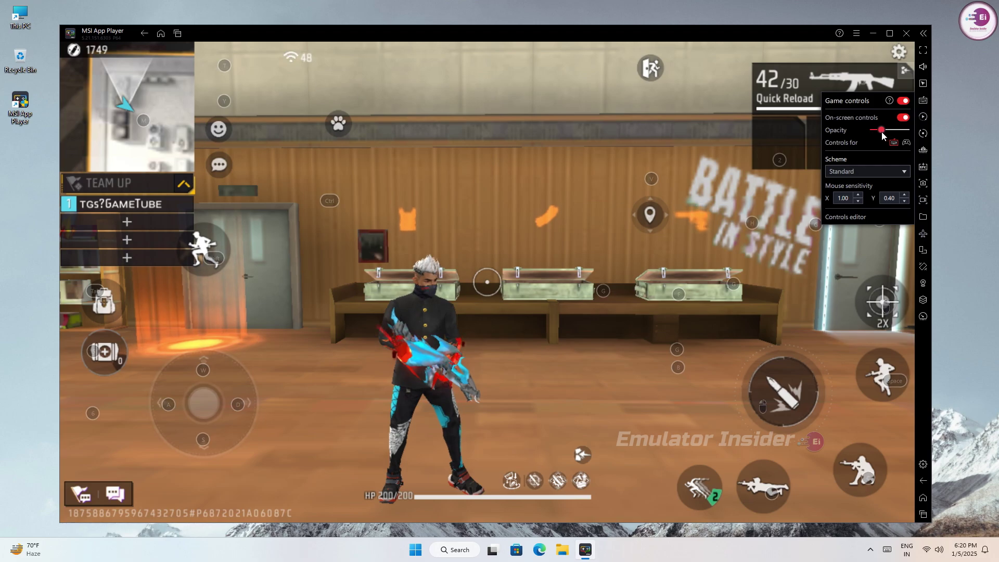
Open the Aim, pan and shoot settings in the controls editor and move them clear of the control markers.
left_click(847, 217)
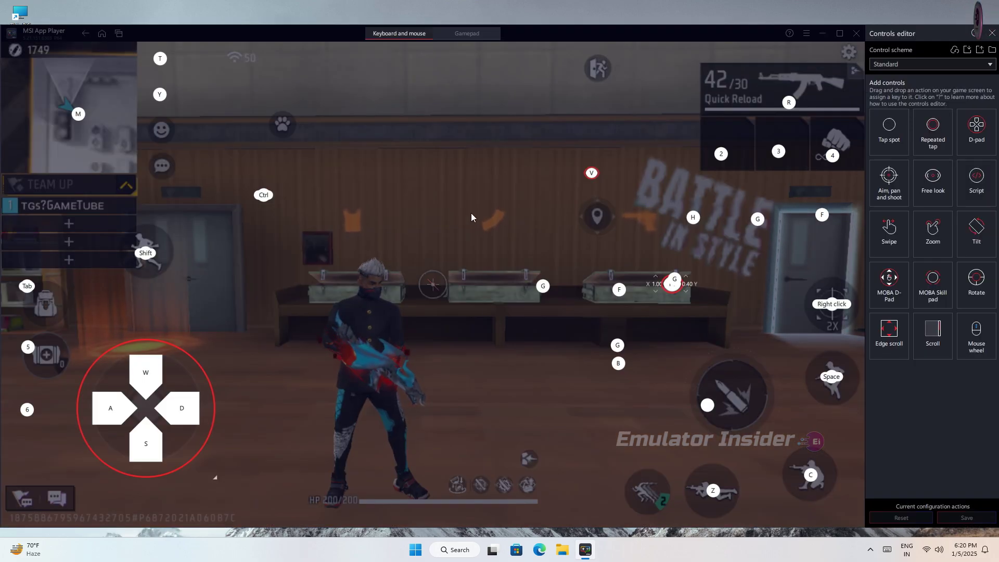
left_click(672, 283)
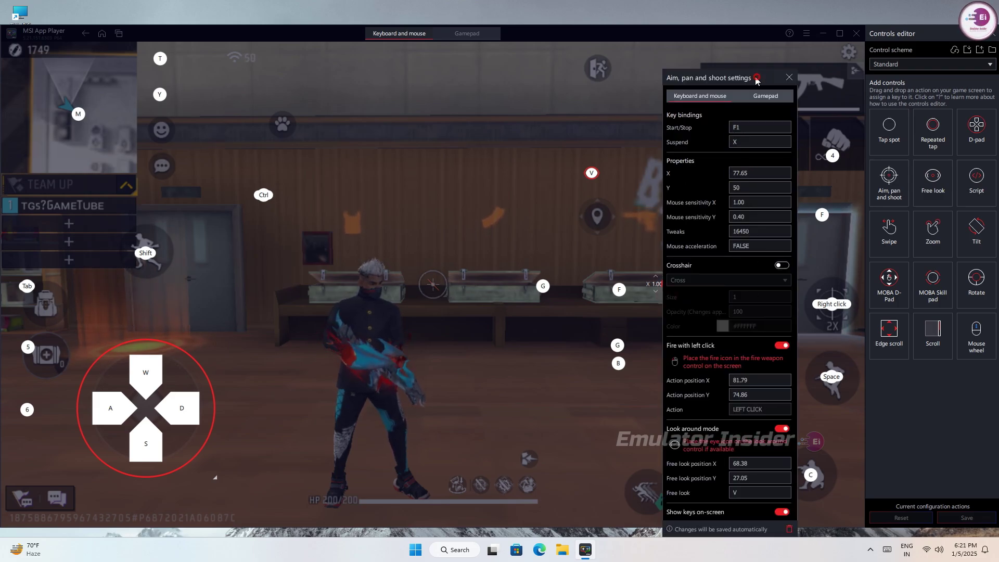
left_click_drag(757, 81, 667, 67)
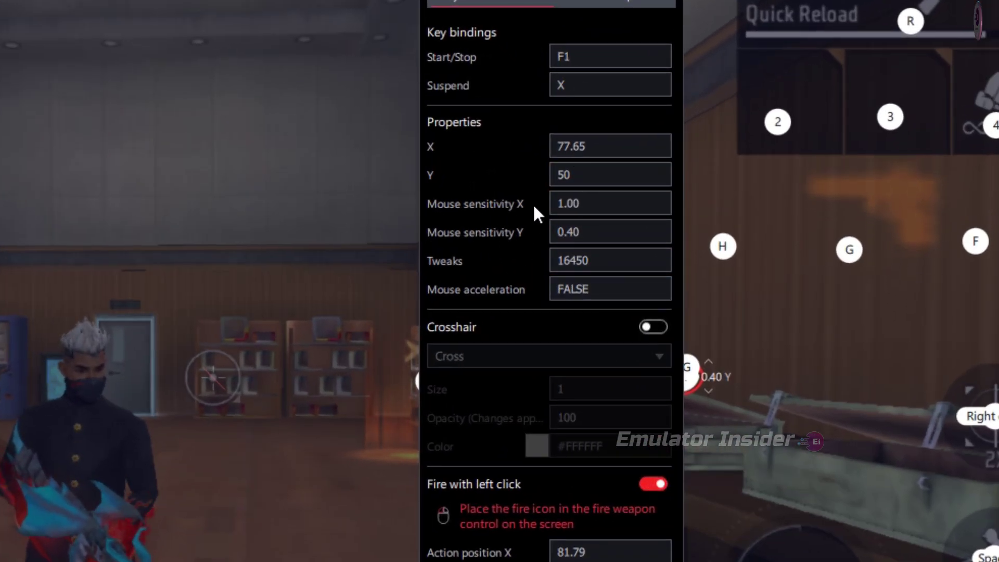
Set the aim control's mouse sensitivity X to 2.60 and mouse sensitivity Y to 0.96.
left_click_drag(610, 202, 550, 203)
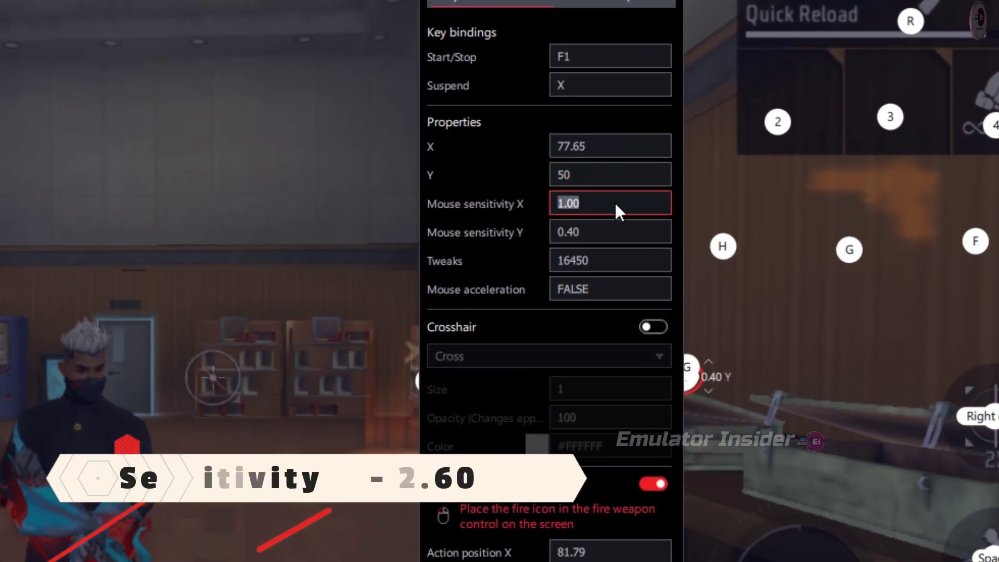
type("2.60")
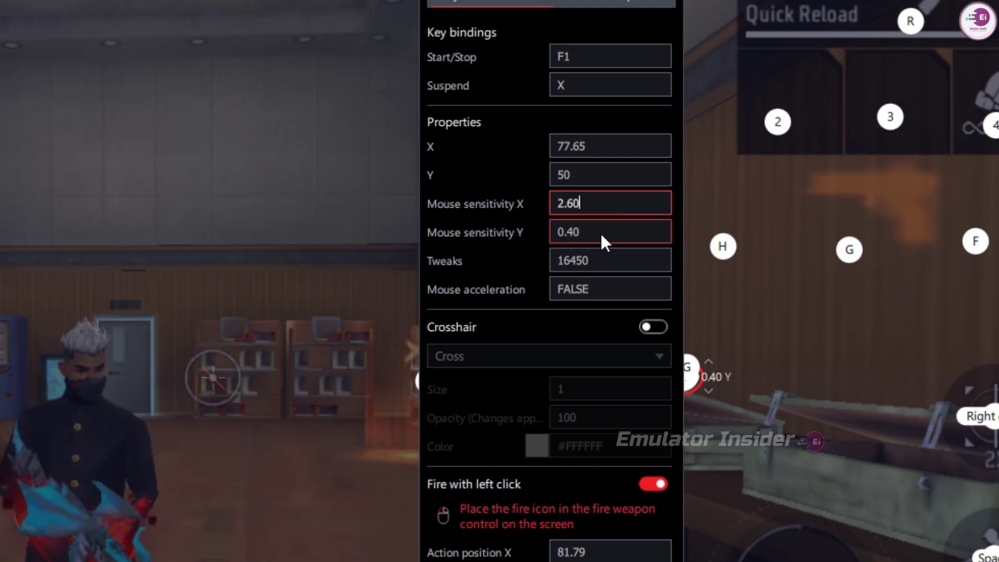
left_click_drag(602, 229, 541, 234)
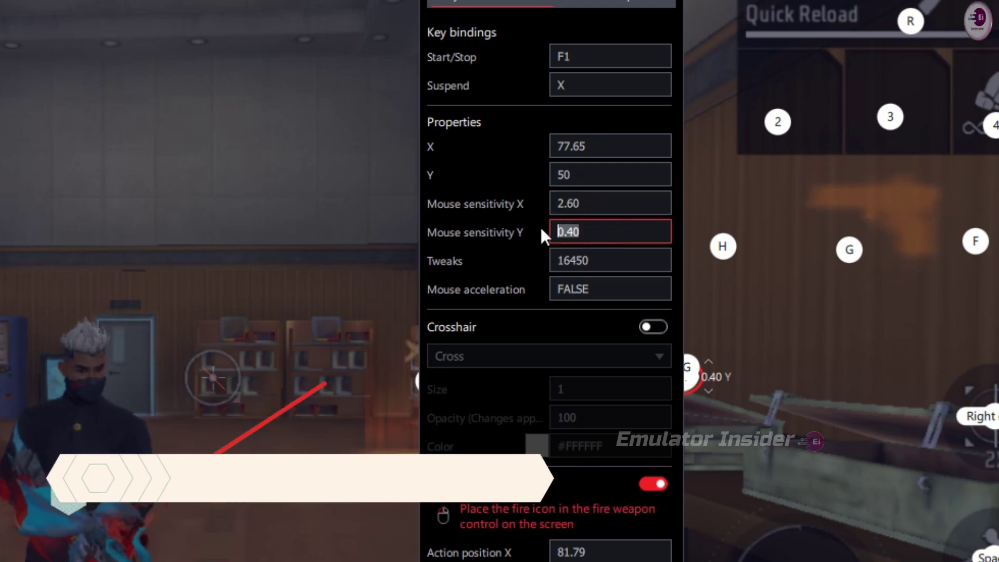
type("0.")
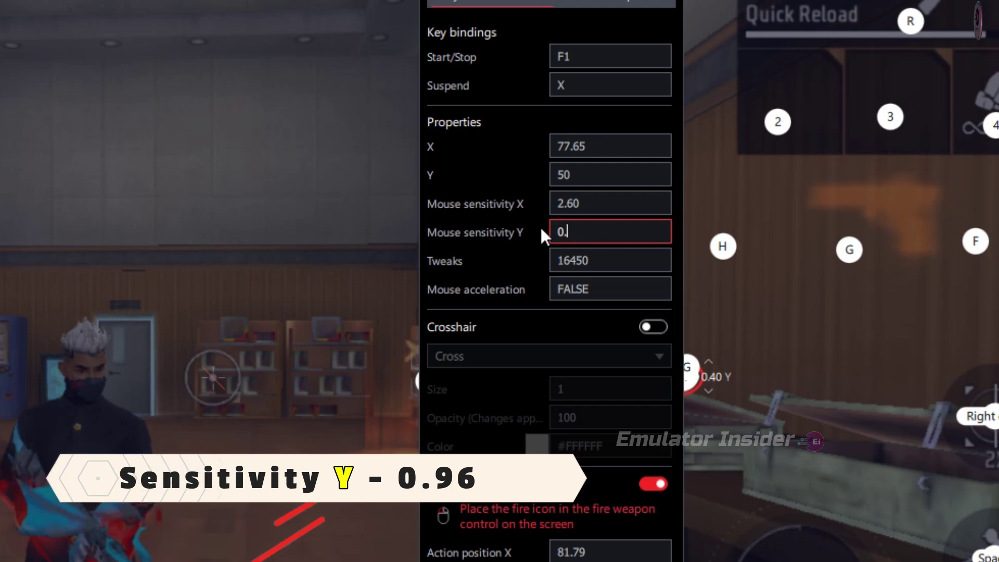
type("96")
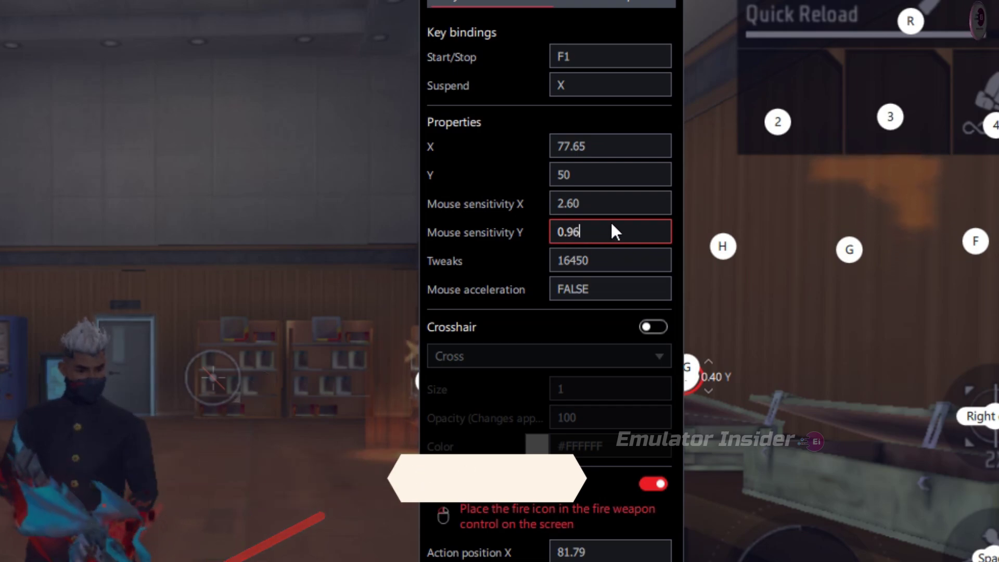
Set the aim control's Tweaks value to 288016450, then save the control scheme and close the controls editor.
left_click(610, 260)
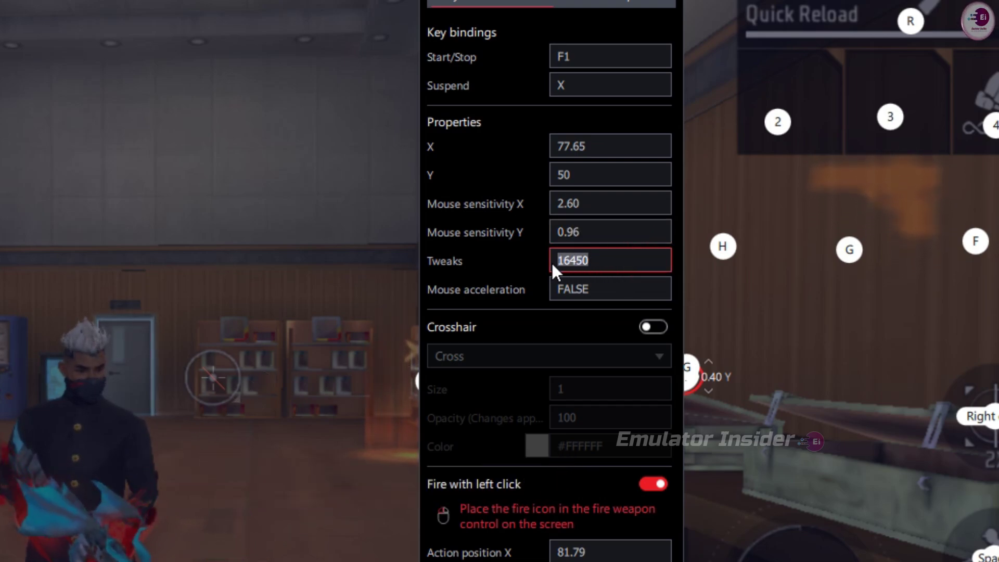
key("BackSpace")
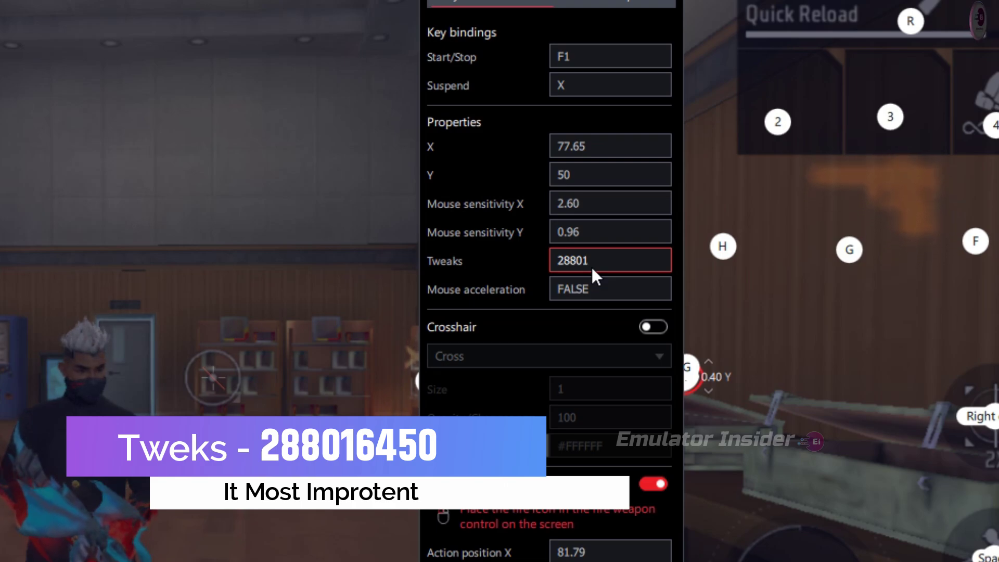
type("2880164")
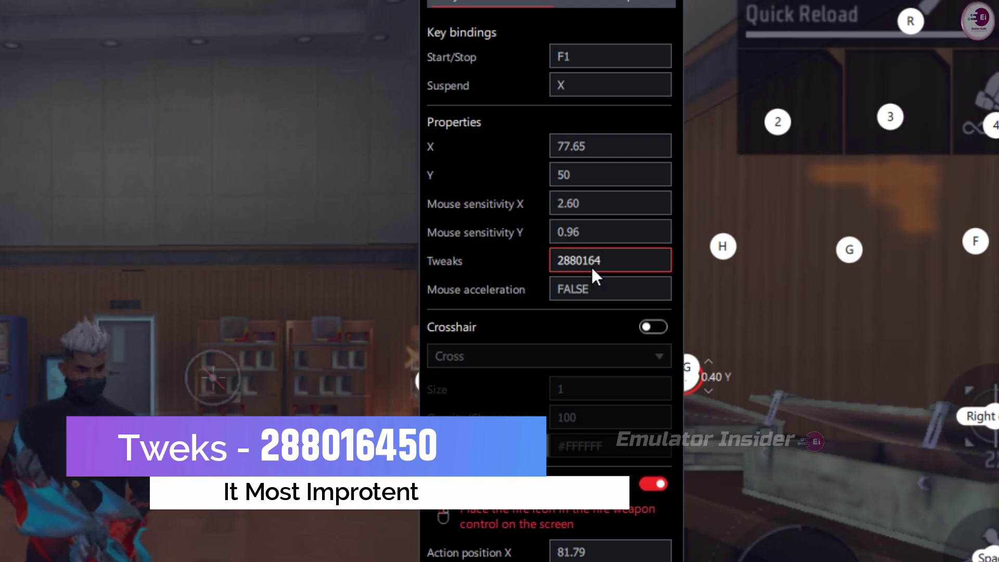
type("50")
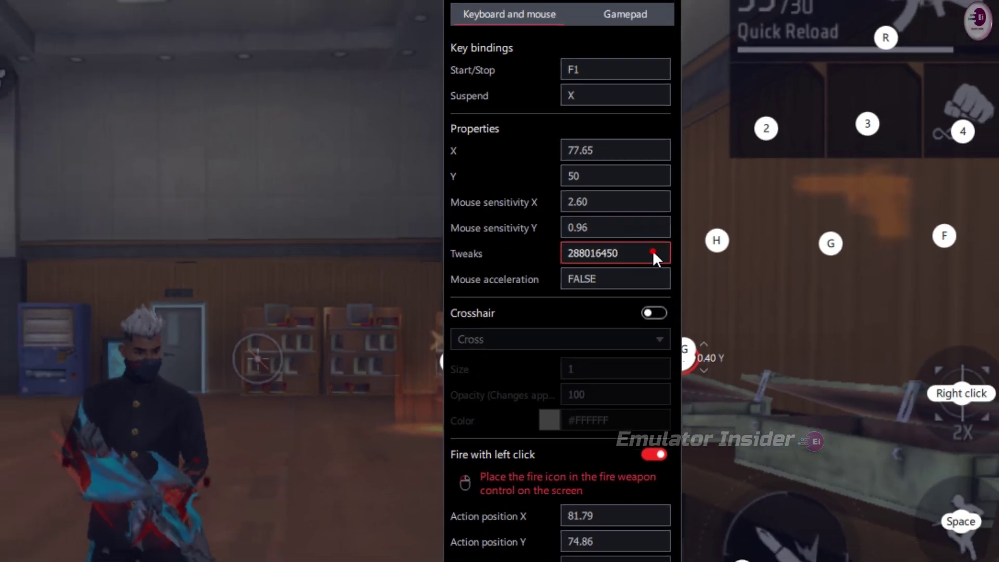
left_click_drag(653, 259, 578, 260)
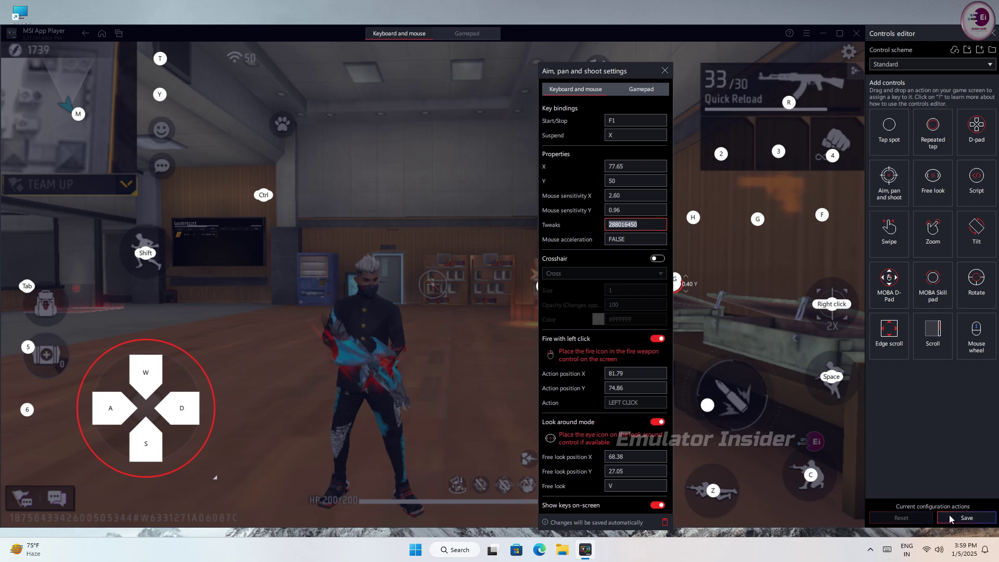
left_click(967, 518)
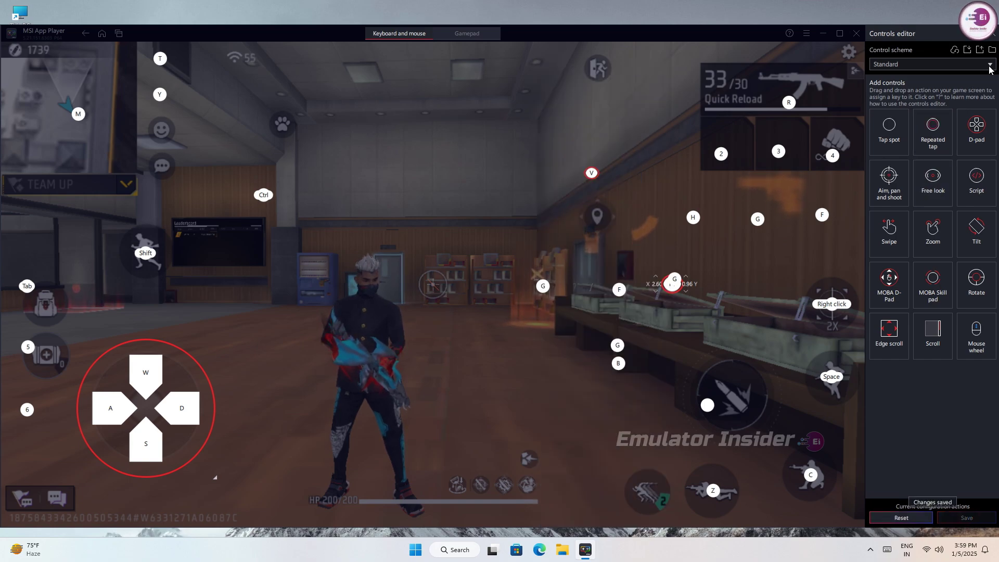
left_click(994, 33)
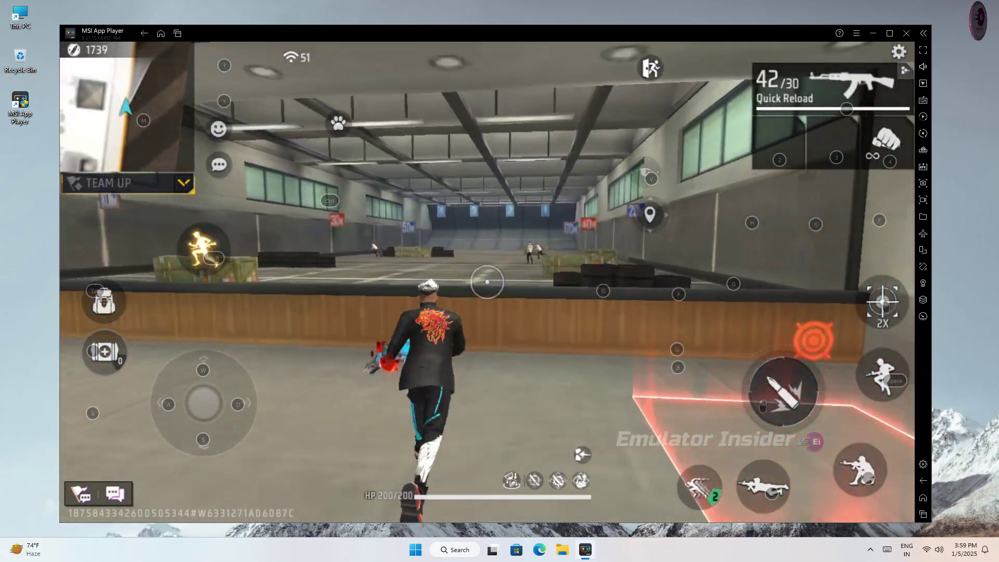
Test the new aim settings in the training ground and in a match by aiming and shooting at opponents.
right_click(487, 282)
left_click(486, 281)
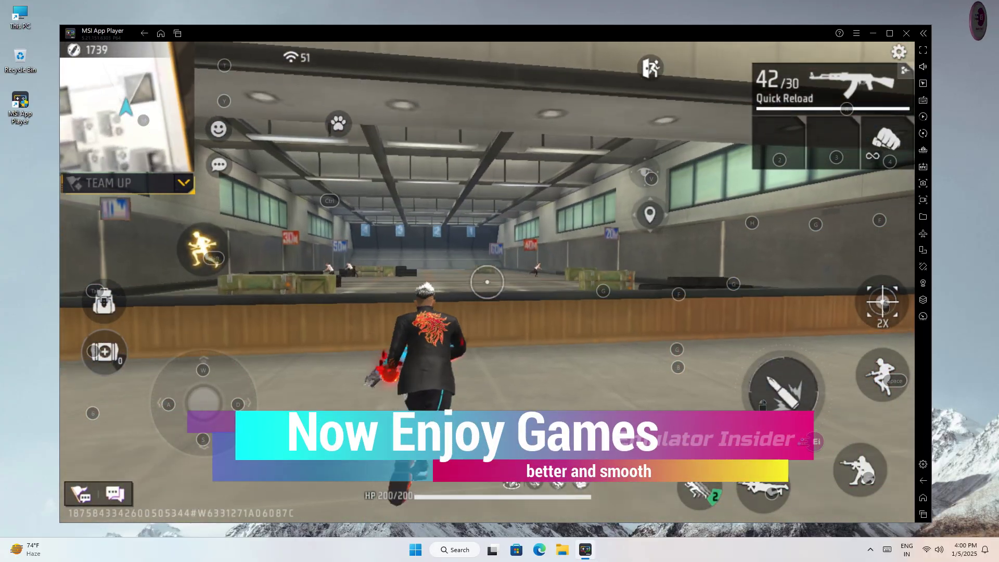
right_click(487, 281)
left_click(487, 281)
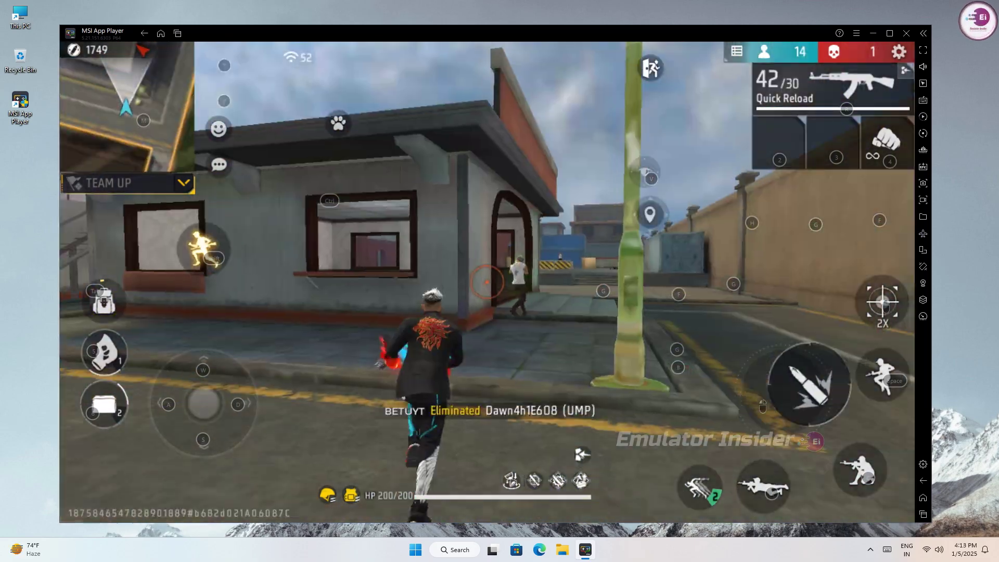
key("shift")
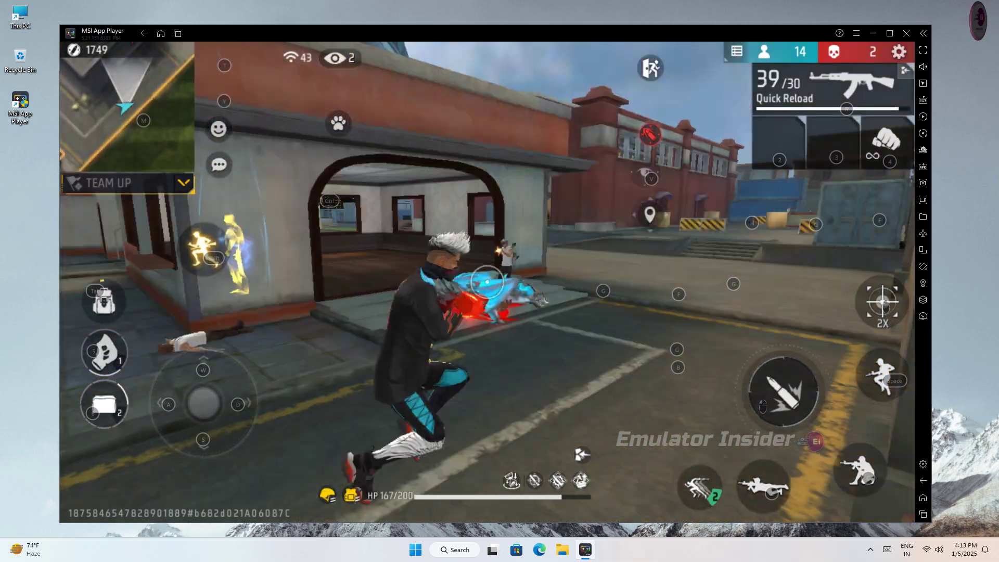
left_click(487, 282)
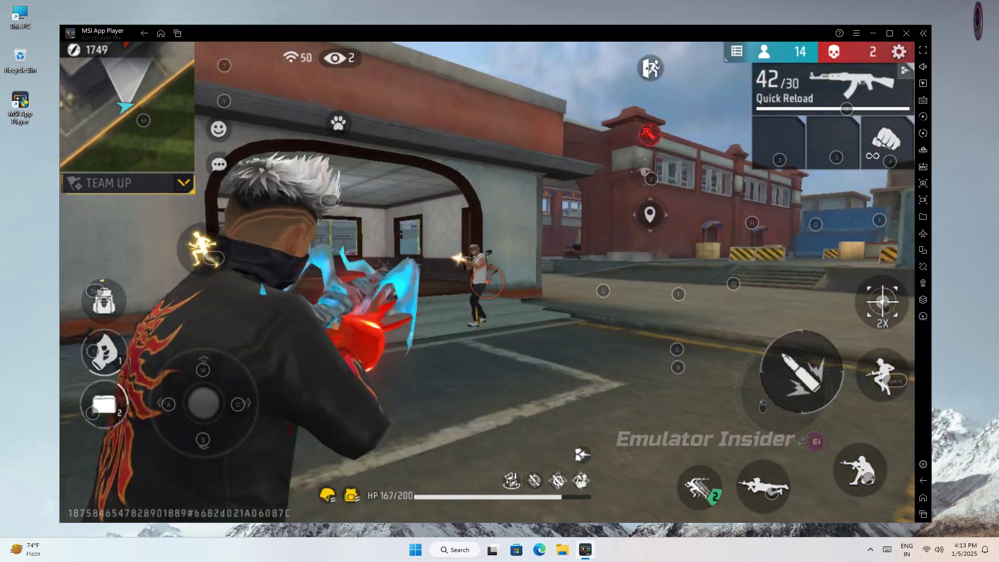
key("shift")
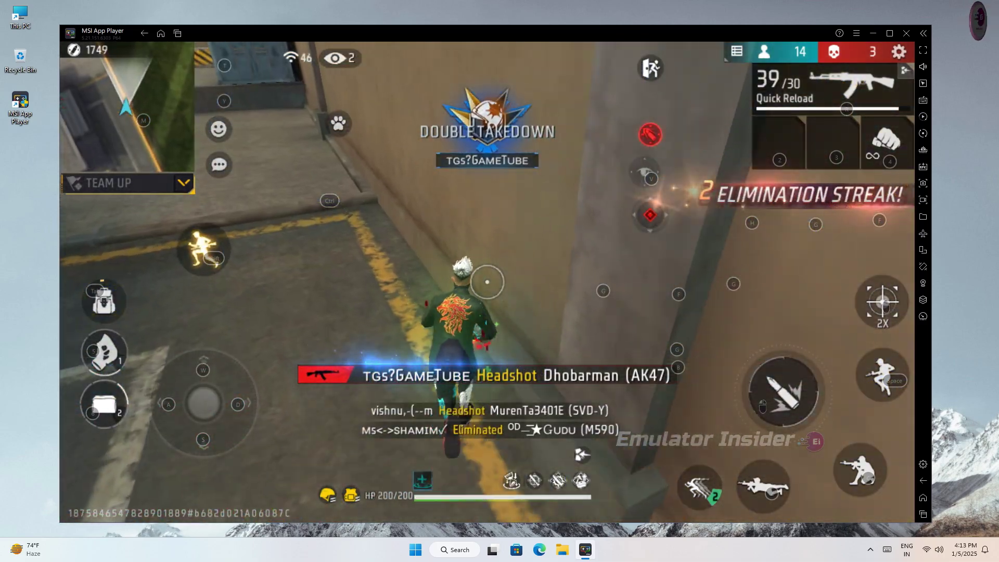